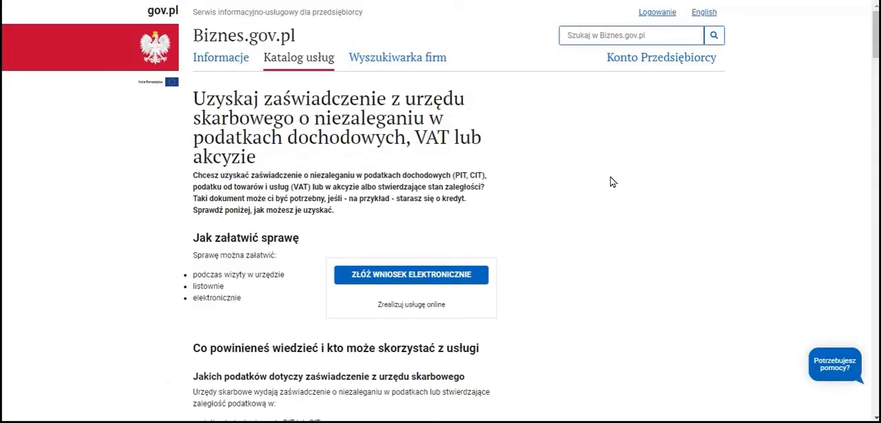
Start the electronic certificate application through e-Urząd Skarbowy and go to the e-Korespondencja consent form.
{"action": "left_click", "coordinate": [363, 284]}
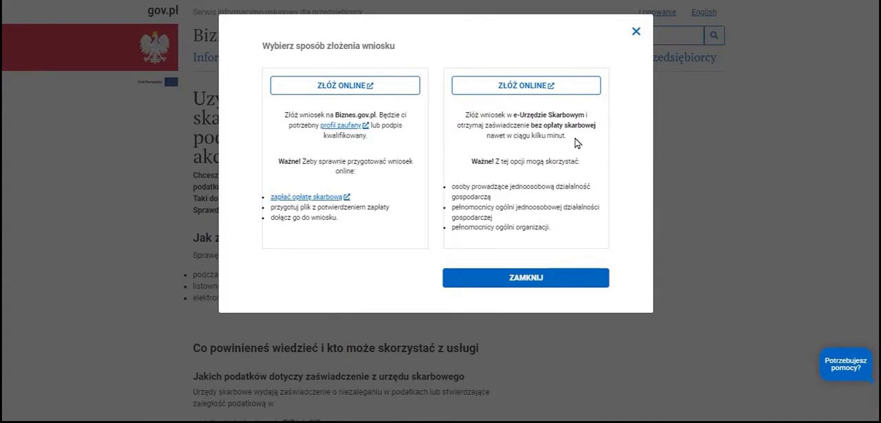
{"action": "left_click", "coordinate": [576, 91]}
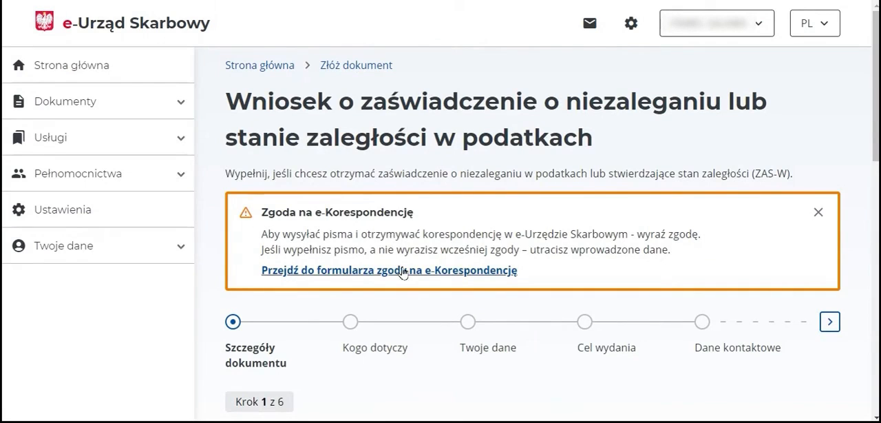
{"action": "left_click", "coordinate": [485, 276]}
{"action": "left_click", "coordinate": [238, 368]}
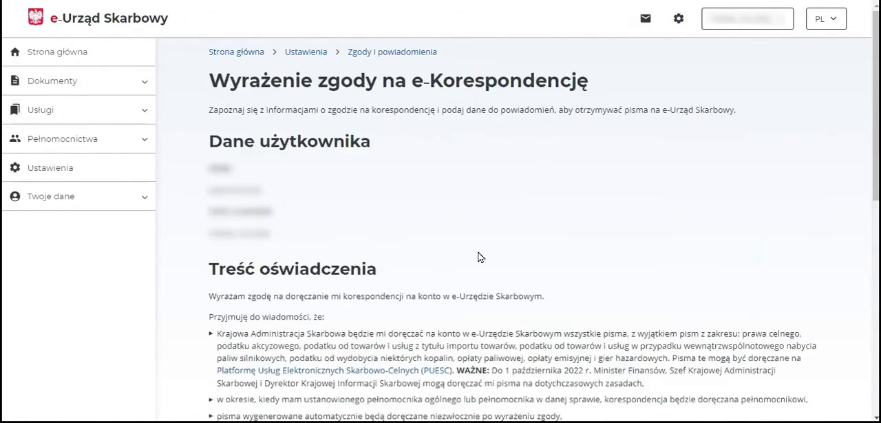
Add notification data to the consent, verifying the e-mail address and the phone number with the verification codes sent to them.
{"action": "scroll", "coordinate": [480, 257], "scroll_direction": "down", "scroll_amount": 2}
{"action": "scroll", "coordinate": [480, 252], "scroll_direction": "down", "scroll_amount": 3}
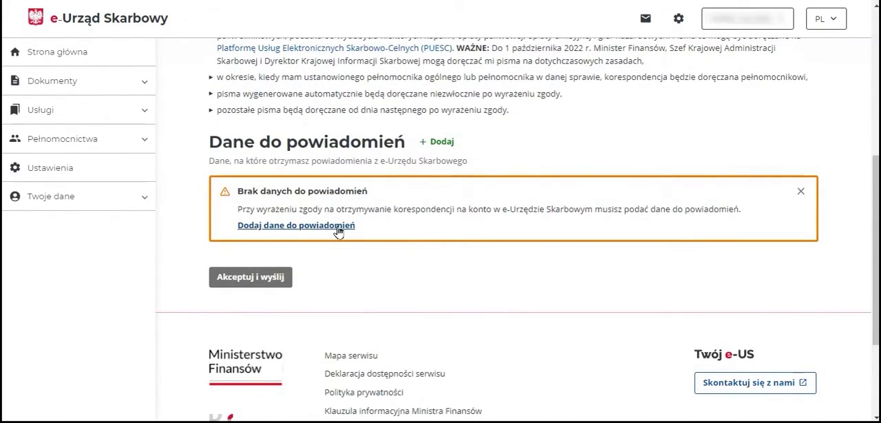
{"action": "left_click", "coordinate": [338, 227]}
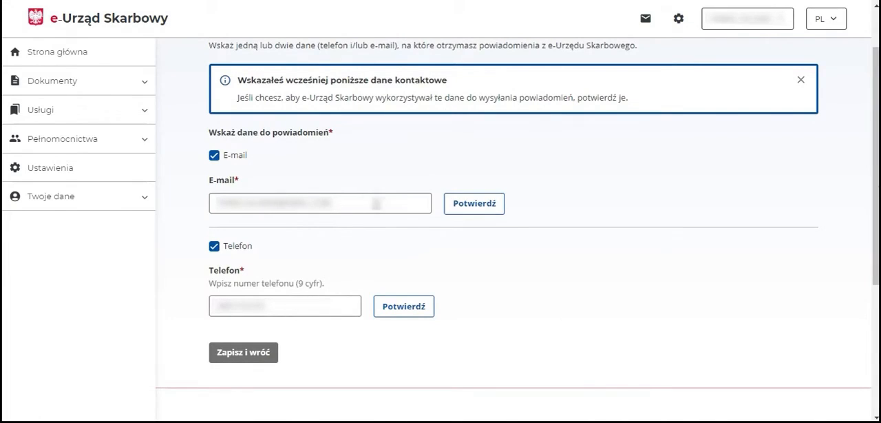
{"action": "left_click", "coordinate": [463, 211]}
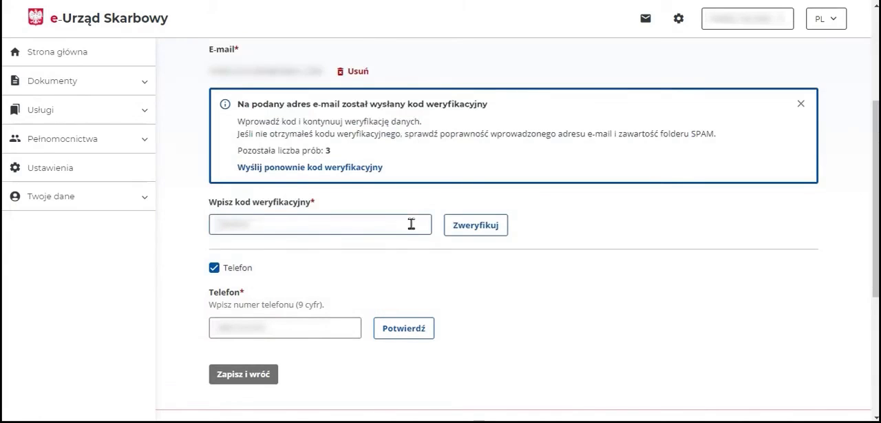
{"action": "left_click", "coordinate": [460, 237]}
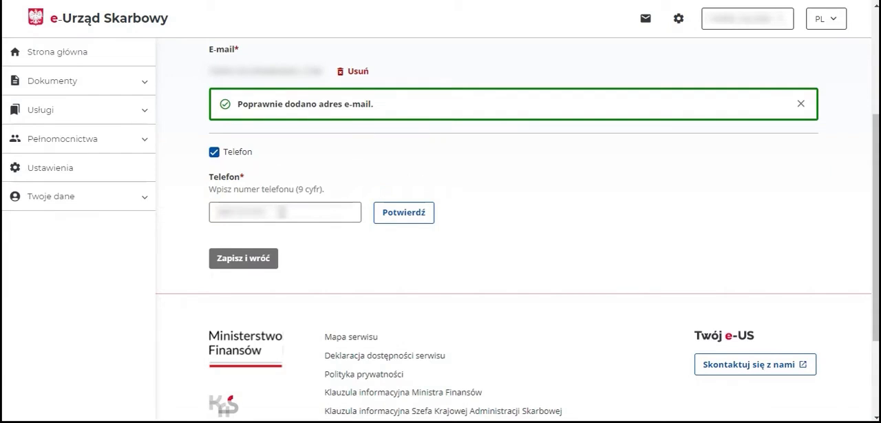
{"action": "left_click", "coordinate": [383, 219]}
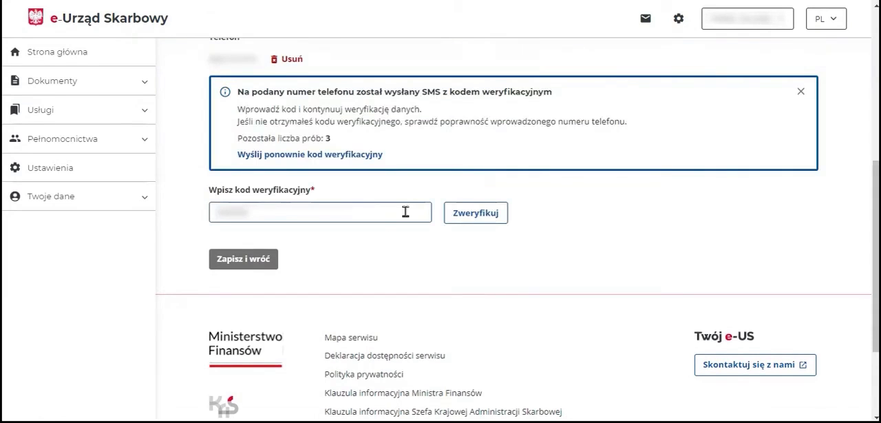
{"action": "left_click", "coordinate": [454, 219]}
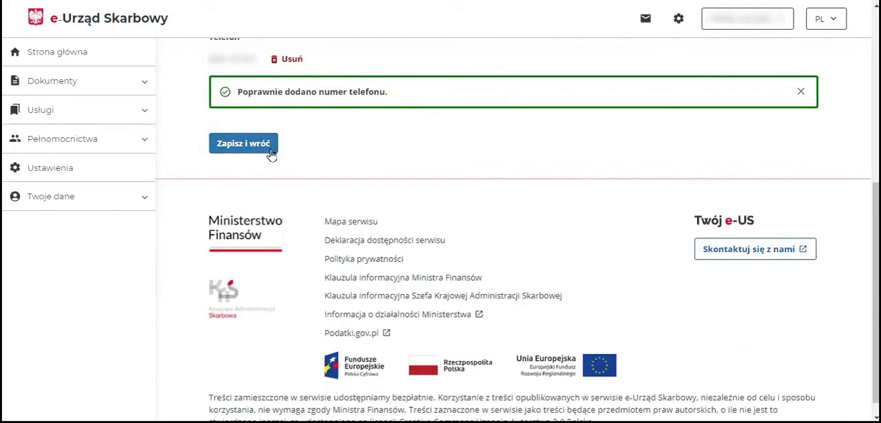
Save the notification data, then accept and send the e-Korespondencja consent.
{"action": "left_click", "coordinate": [243, 144]}
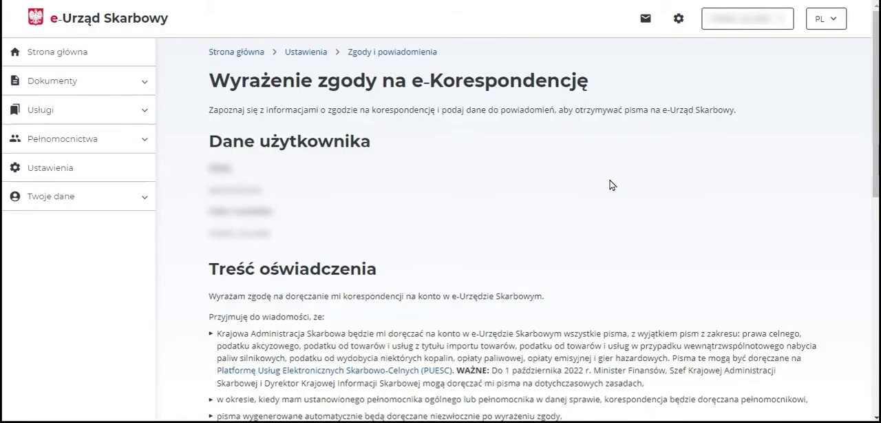
{"action": "scroll", "coordinate": [613, 185], "scroll_direction": "down", "scroll_amount": 4}
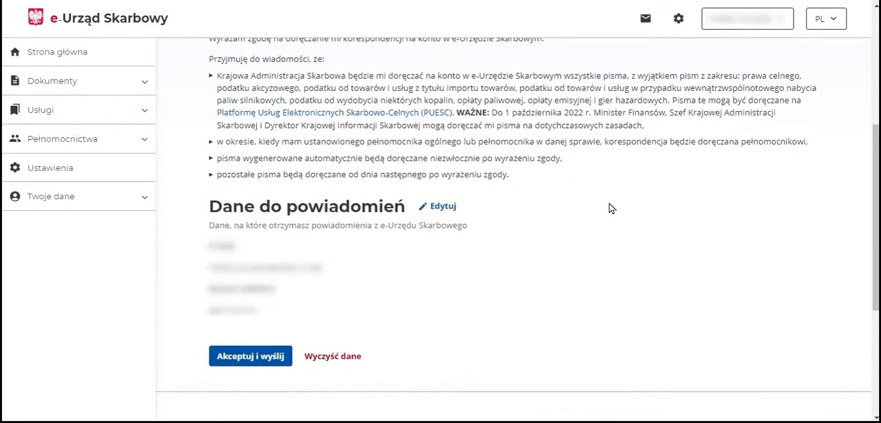
{"action": "left_click", "coordinate": [276, 356]}
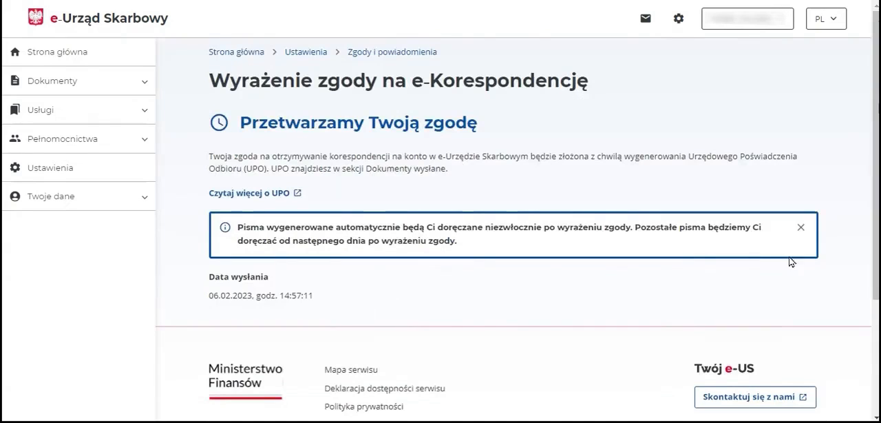
Return to the service's home page and open the application for a certificate of no tax arrears or arrears status (ZAS-W).
{"action": "left_click", "coordinate": [87, 54]}
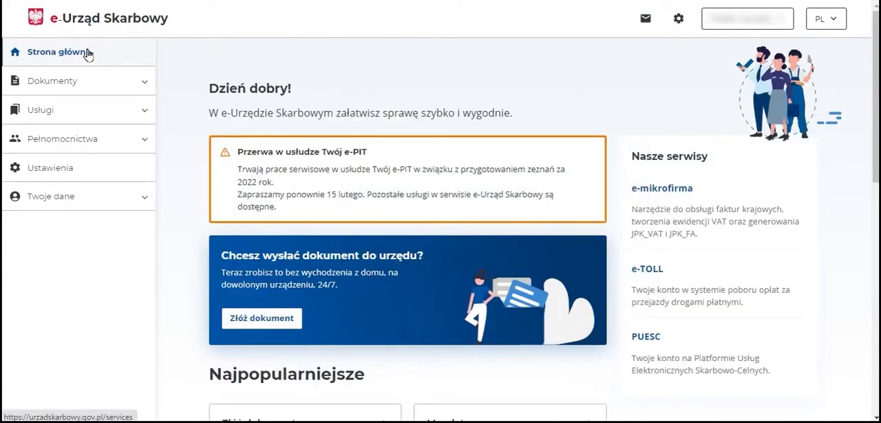
{"action": "scroll", "coordinate": [198, 120], "scroll_direction": "down", "scroll_amount": 3}
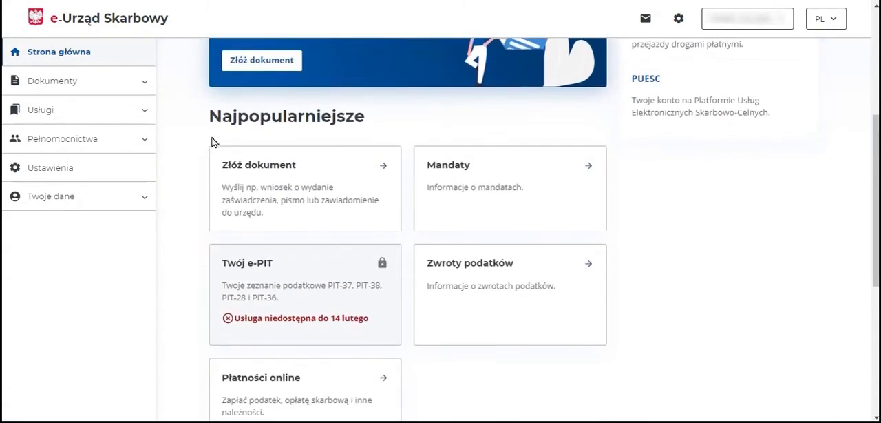
{"action": "left_click", "coordinate": [286, 176]}
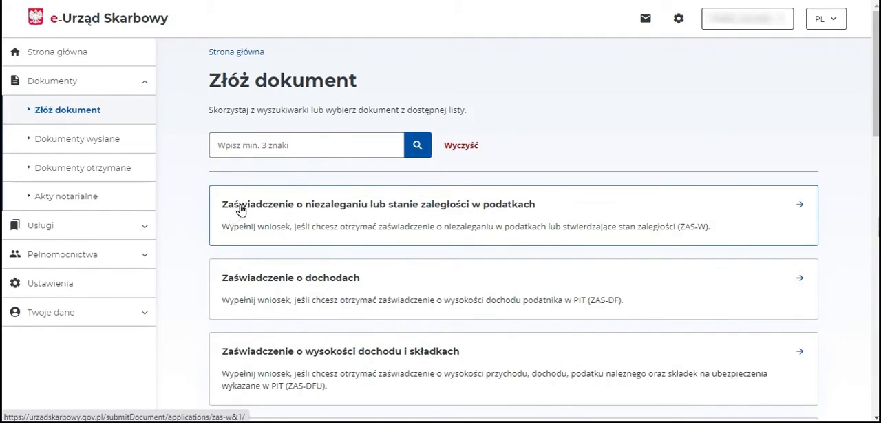
{"action": "left_click", "coordinate": [240, 211]}
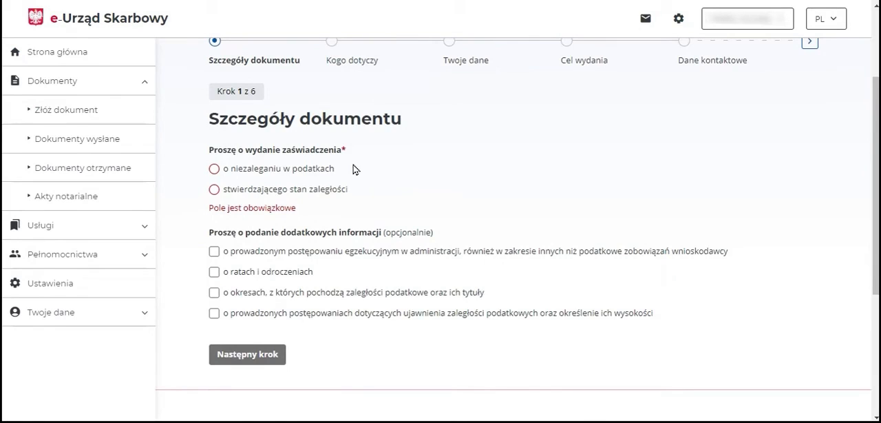
Request a certificate "o niezaleganiu w podatkach" without additional information, and file the application "za siebie".
{"action": "left_click", "coordinate": [213, 170]}
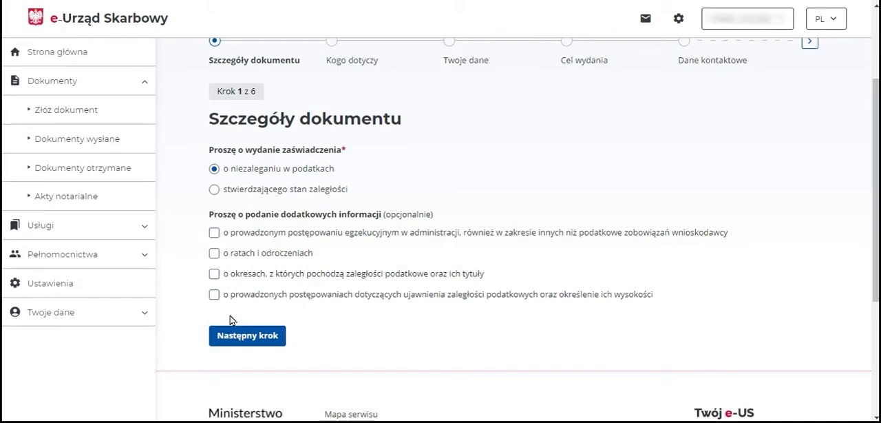
{"action": "left_click", "coordinate": [257, 342]}
{"action": "left_click", "coordinate": [214, 169]}
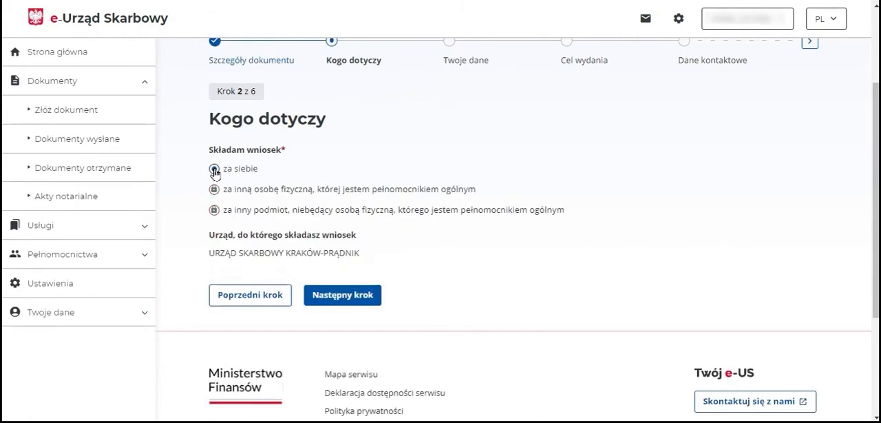
{"action": "left_click", "coordinate": [316, 302]}
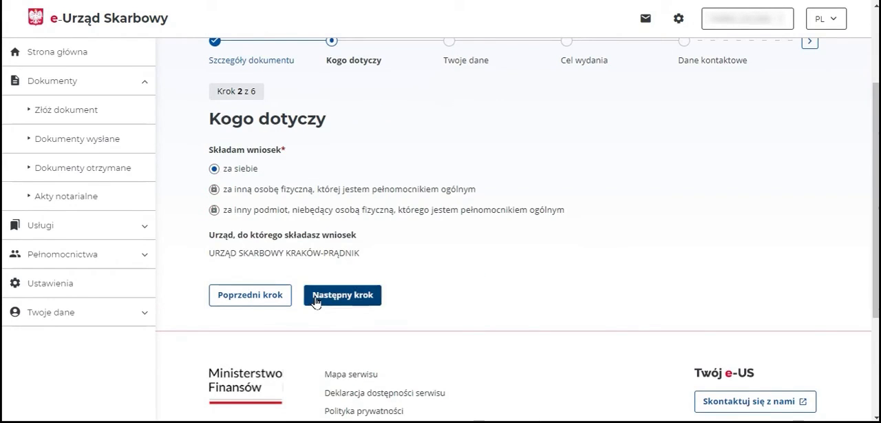
Review the applicant's identification and address data with PESEL as the tax identifier, and continue to the purpose section.
{"action": "scroll", "coordinate": [234, 103], "scroll_direction": "down", "scroll_amount": 3}
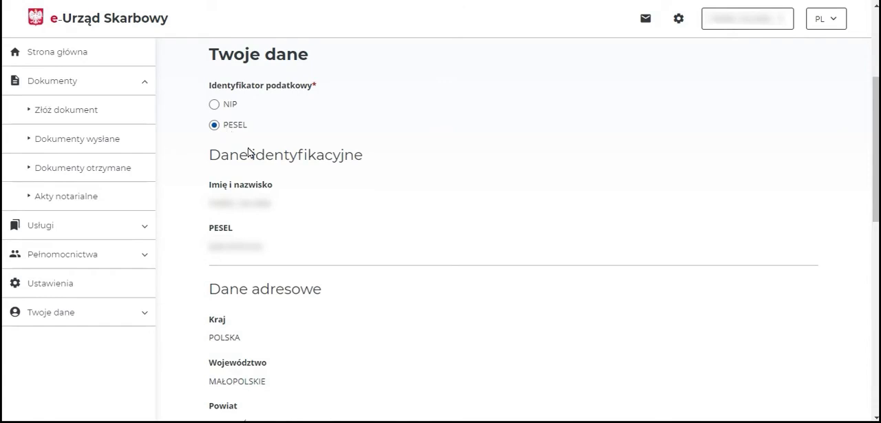
{"action": "scroll", "coordinate": [275, 162], "scroll_direction": "down", "scroll_amount": 1}
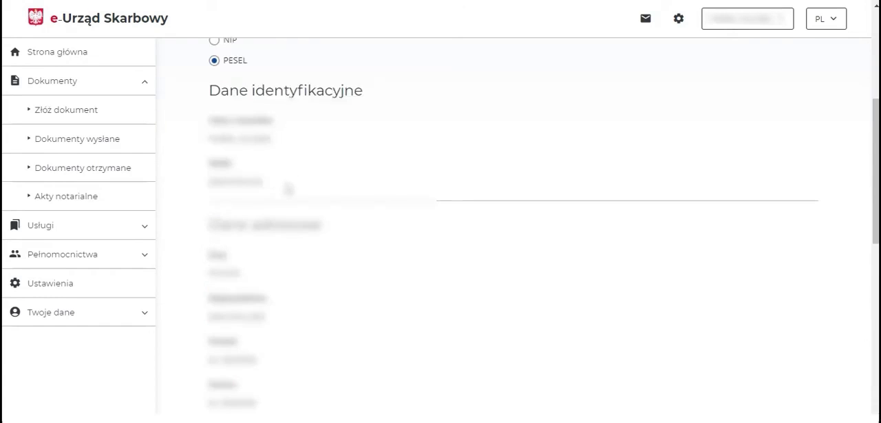
{"action": "scroll", "coordinate": [288, 188], "scroll_direction": "down", "scroll_amount": 2}
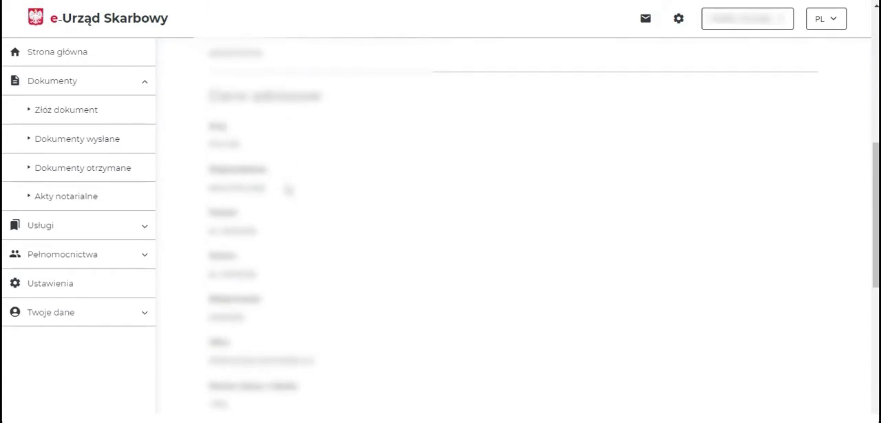
{"action": "scroll", "coordinate": [287, 190], "scroll_direction": "down", "scroll_amount": 5}
{"action": "left_click", "coordinate": [323, 232]}
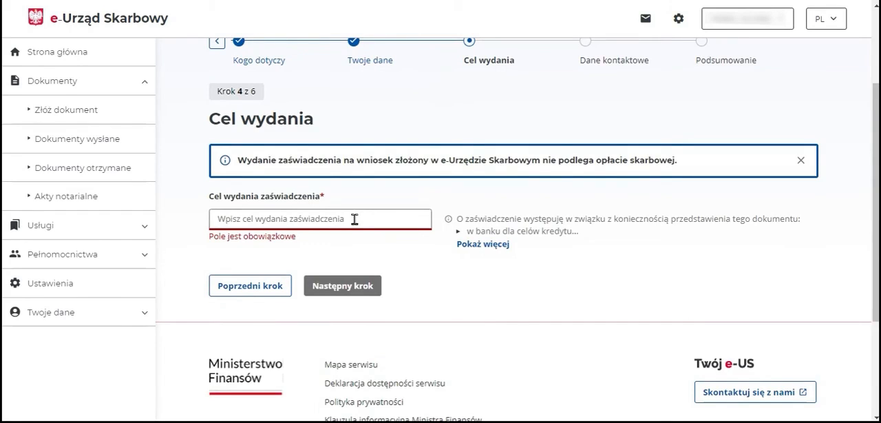
Expand the list of example purposes, set the certificate's purpose to "w banku dla celów kredytu" and continue to the contact details.
{"action": "left_click", "coordinate": [482, 245]}
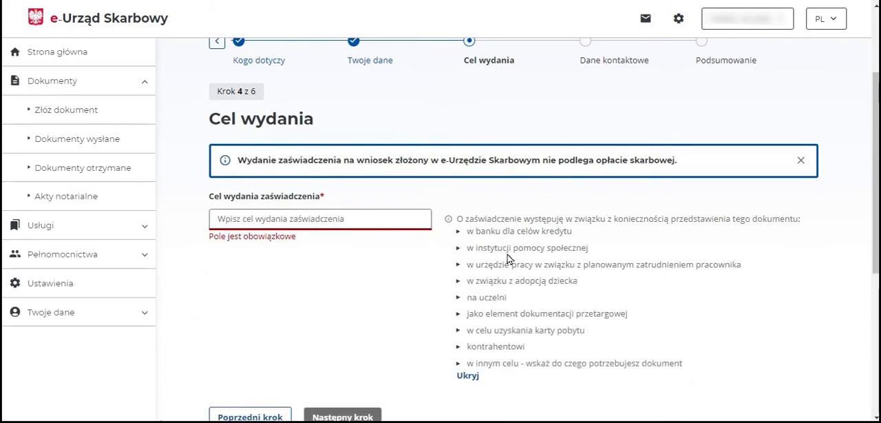
{"action": "left_click", "coordinate": [389, 222]}
{"action": "type", "text": "w banku dla celów kredytu"}
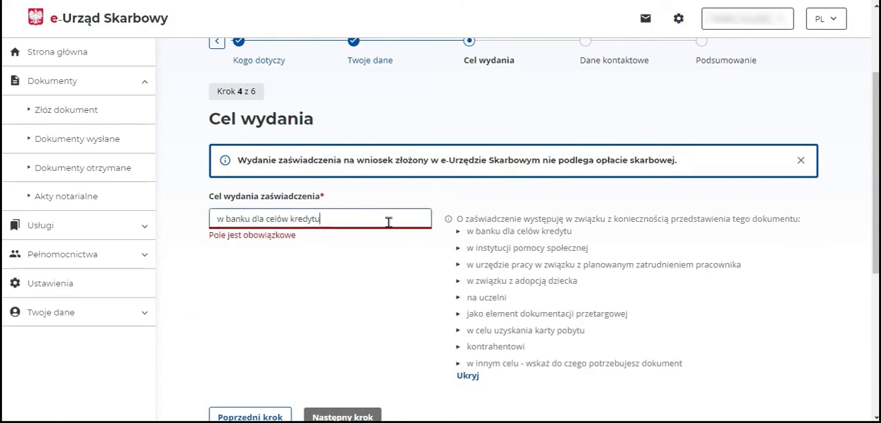
{"action": "left_click", "coordinate": [355, 283]}
{"action": "scroll", "coordinate": [355, 283], "scroll_direction": "down", "scroll_amount": 1}
{"action": "left_click", "coordinate": [373, 355]}
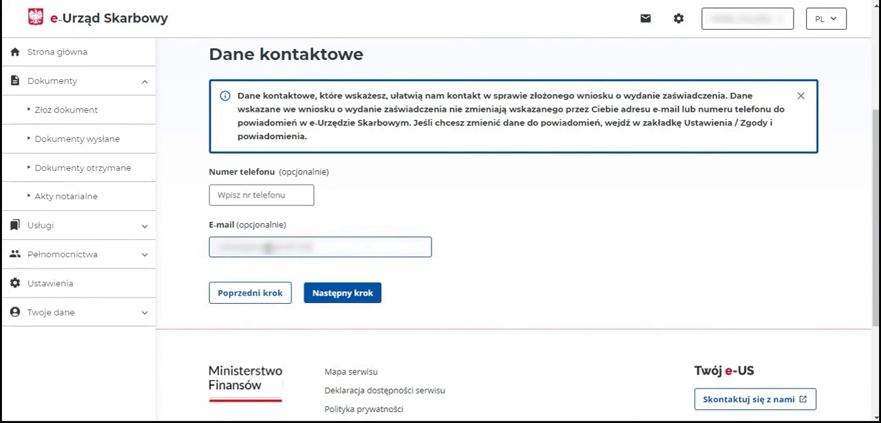
Complete the contact details with only the contact's e-mail, then review the application summary and request its preview.
{"action": "left_click", "coordinate": [316, 296]}
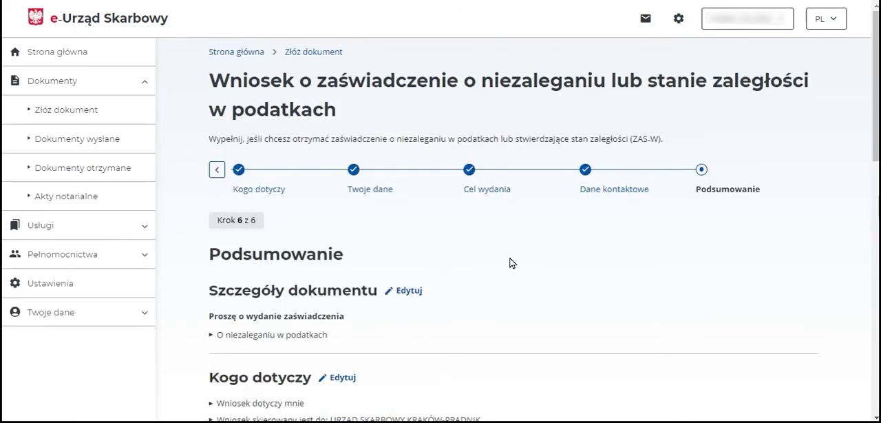
{"action": "scroll", "coordinate": [510, 262], "scroll_direction": "down", "scroll_amount": 3}
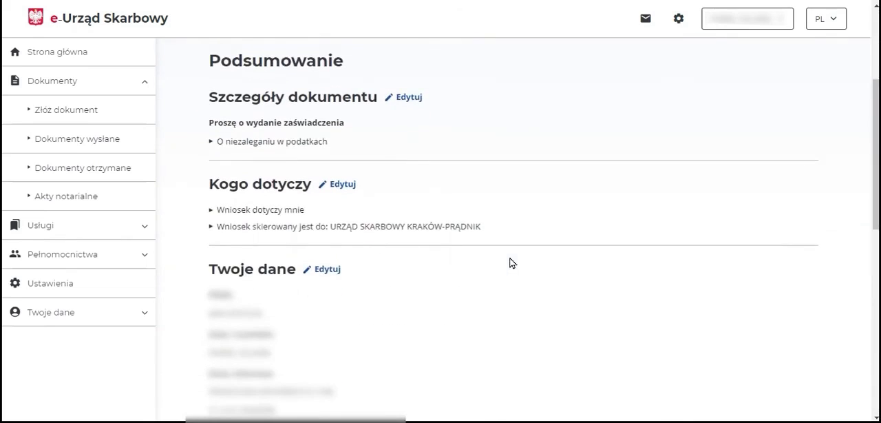
{"action": "scroll", "coordinate": [510, 262], "scroll_direction": "down", "scroll_amount": 2}
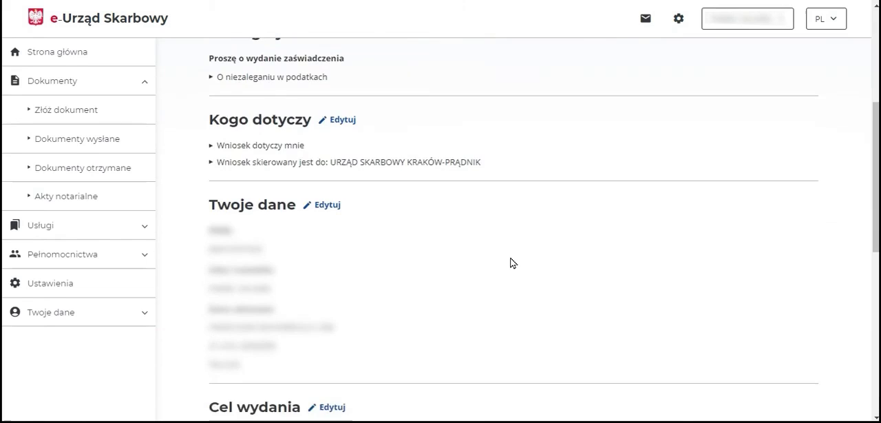
{"action": "scroll", "coordinate": [511, 262], "scroll_direction": "down", "scroll_amount": 3}
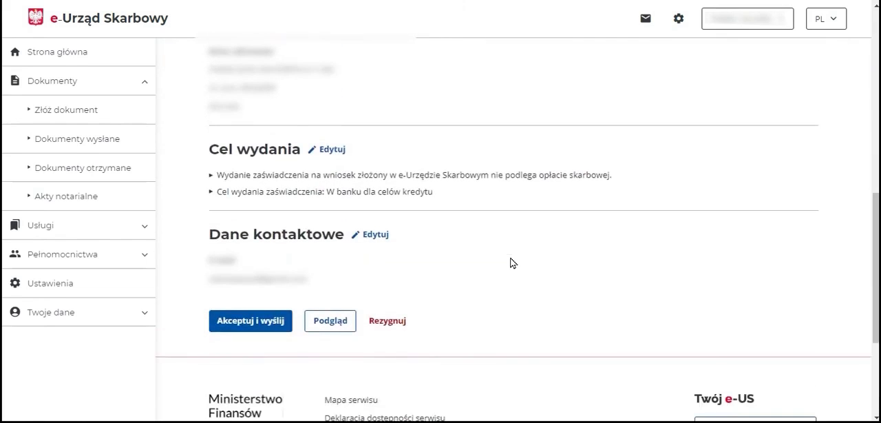
{"action": "scroll", "coordinate": [510, 263], "scroll_direction": "down", "scroll_amount": 2}
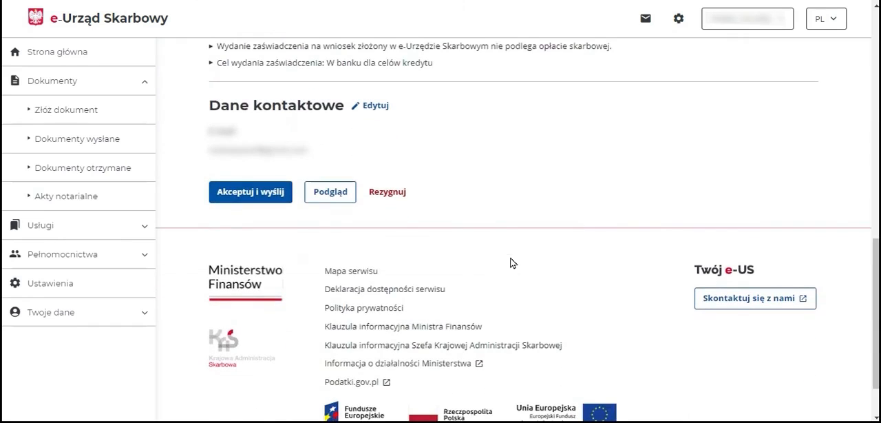
{"action": "left_click", "coordinate": [344, 202]}
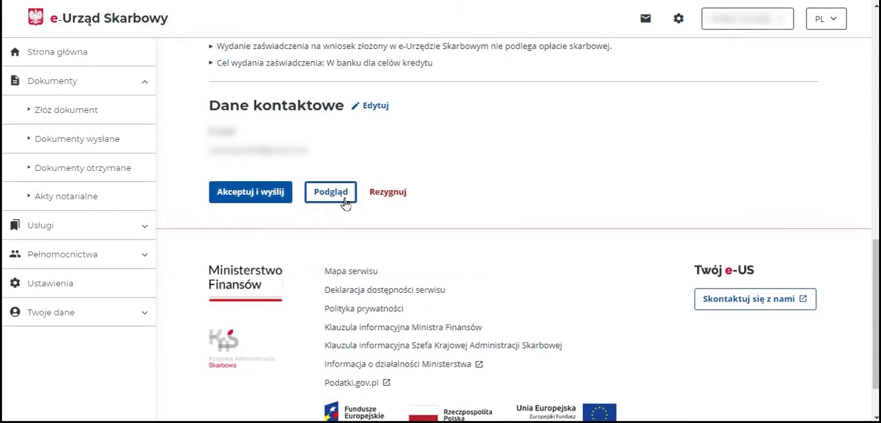